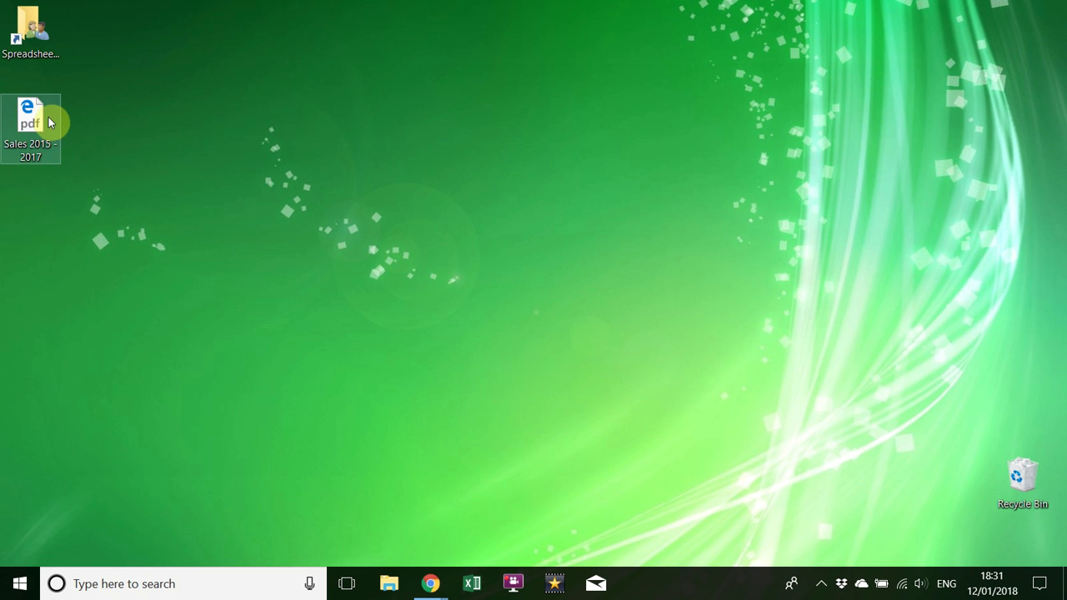
# Open the Sales 2015 - 2017 PDF from the desktop, examine its monthly sales table and chart, and close it.
pyautogui.doubleClick(44, 118)
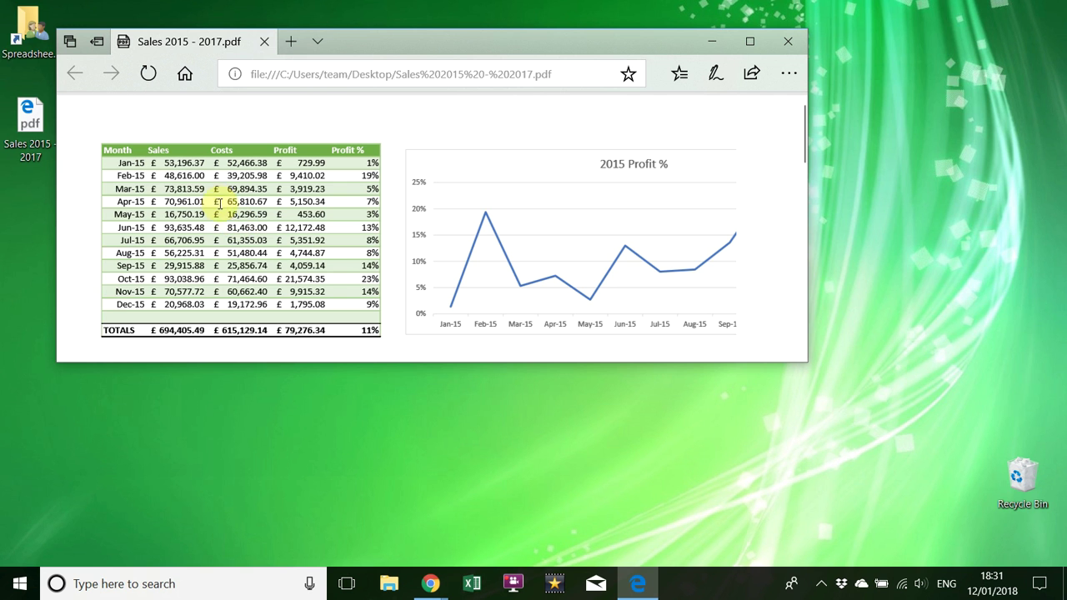
pyautogui.moveTo(117, 164); pyautogui.dragTo(182, 221)
pyautogui.click(333, 291)
pyautogui.click(213, 239)
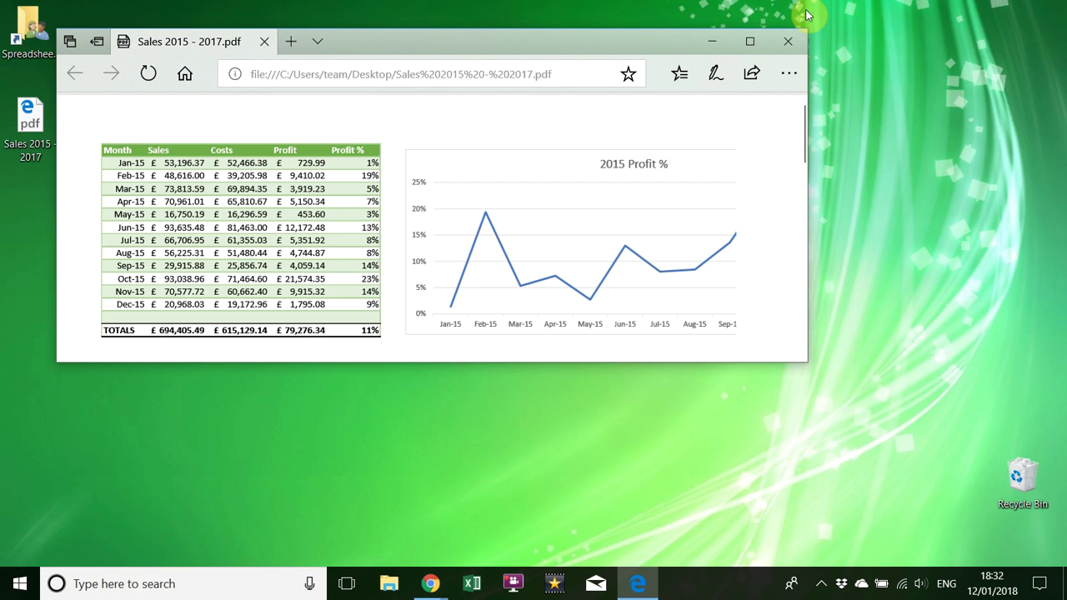
pyautogui.click(787, 41)
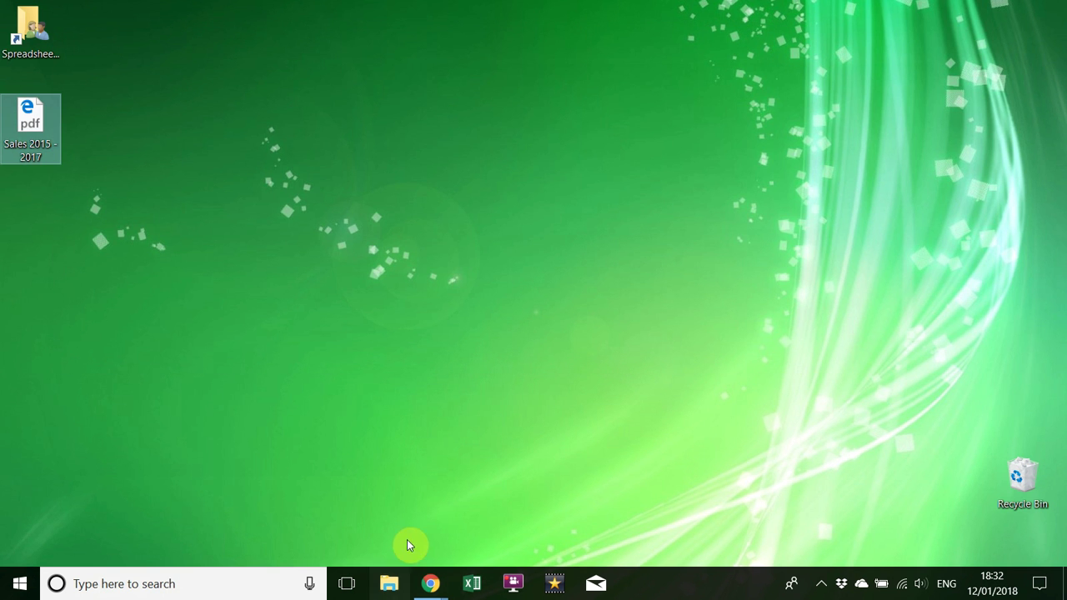
# Switch to the pdftoexcel.com page in Chrome and upload the Sales 2015 - 2017 PDF from the desktop.
pyautogui.click(438, 587)
pyautogui.click(500, 527)
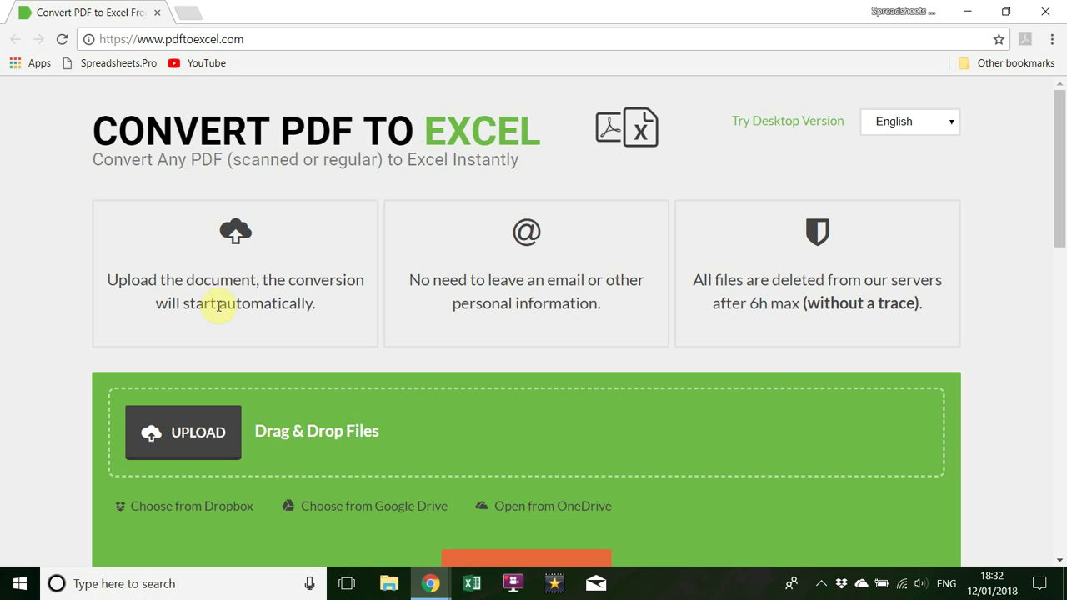
pyautogui.moveTo(315, 305); pyautogui.dragTo(251, 304)
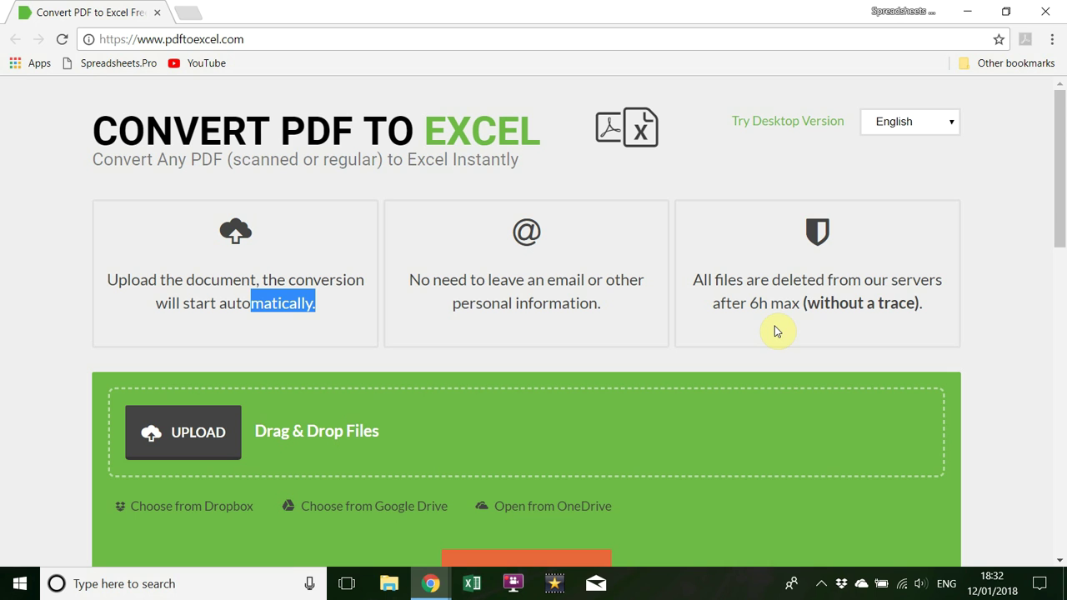
pyautogui.click(477, 371)
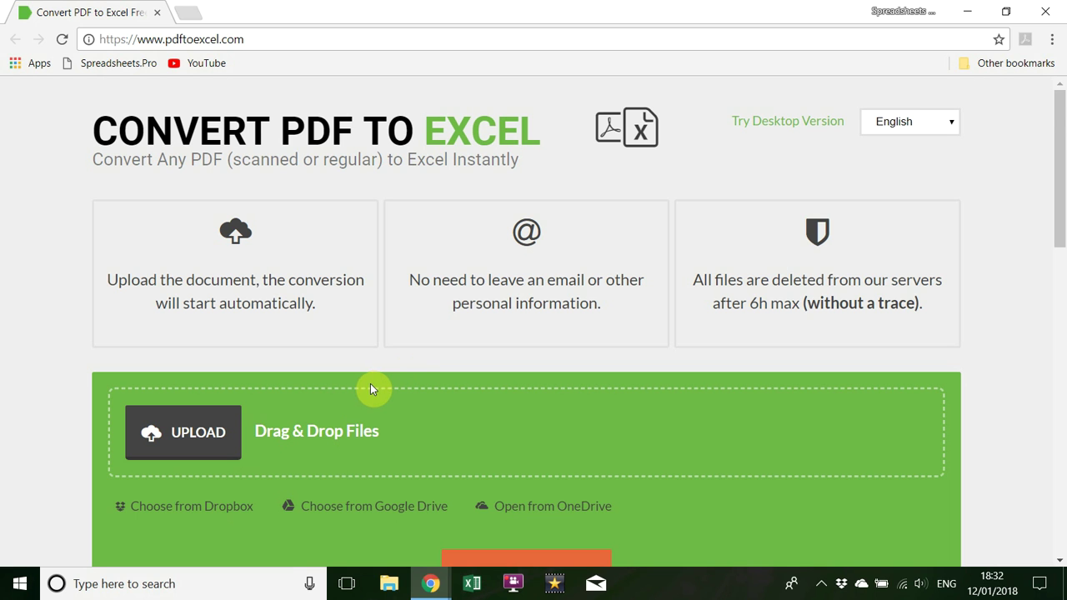
pyautogui.click(205, 425)
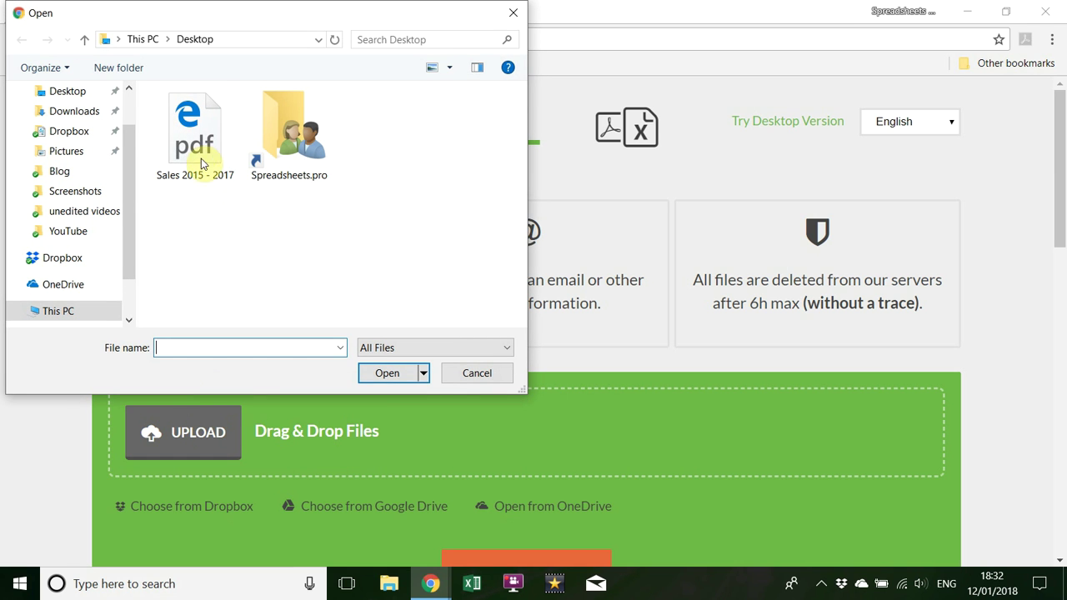
pyautogui.doubleClick(198, 150)
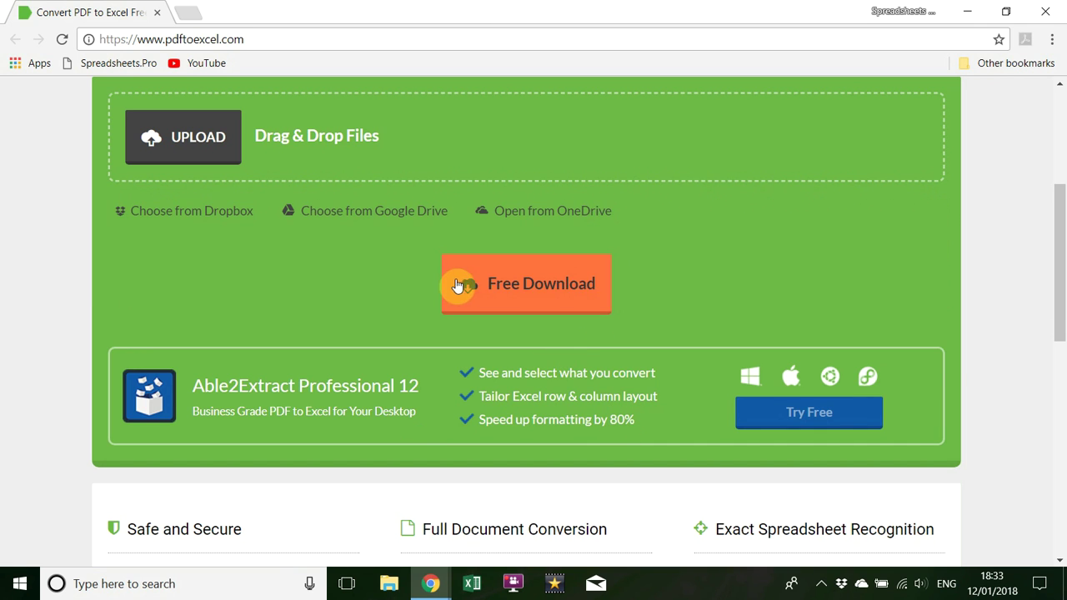
# Download the converted Sales 2015 - 2017 workbook and open it in Excel.
pyautogui.click(576, 306)
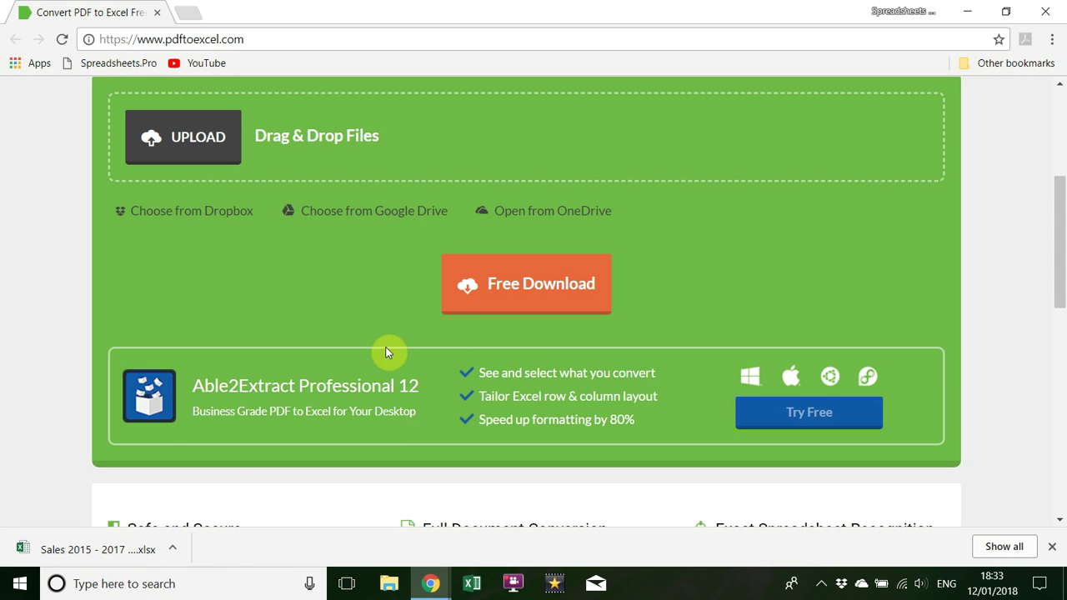
pyautogui.click(122, 549)
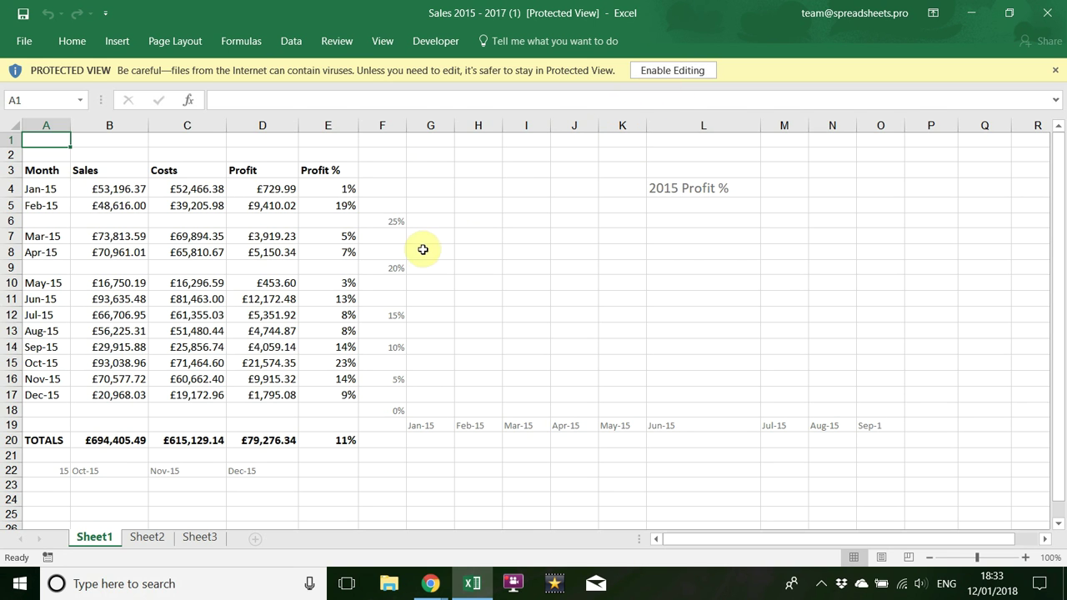
# Examine the converted sales figures and the area of Sheet1 where the 2015 Profit % chart belongs.
pyautogui.click(244, 254)
pyautogui.click(123, 248)
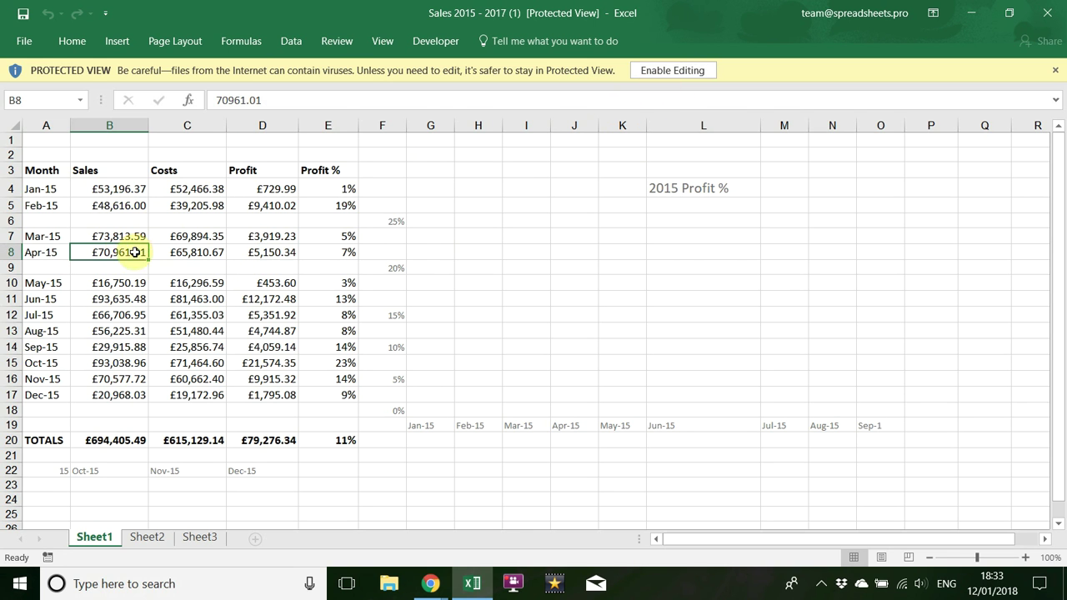
pyautogui.moveTo(436, 205); pyautogui.dragTo(836, 411)
pyautogui.click(836, 411)
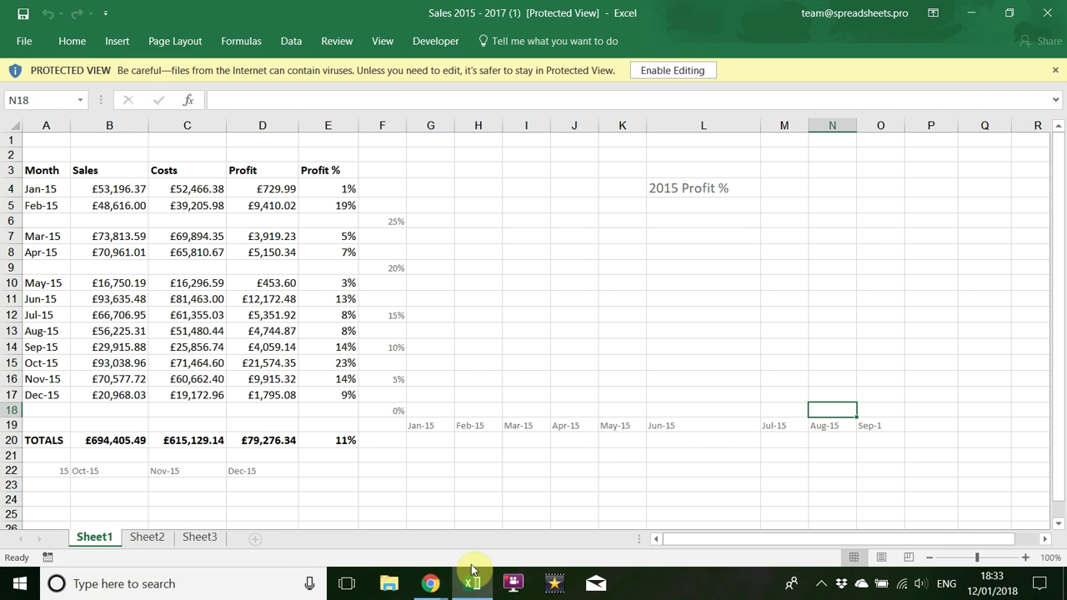
# Reopen the original Sales 2015 - 2017 PDF from the desktop for comparison and return to the converted workbook in Excel.
pyautogui.click(1062, 583)
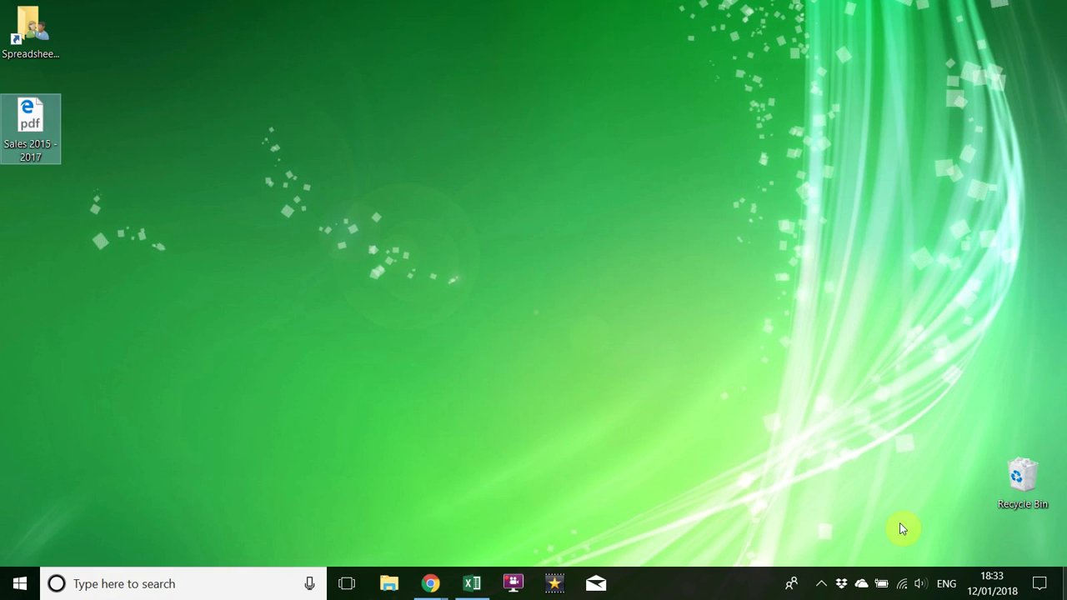
pyautogui.doubleClick(32, 121)
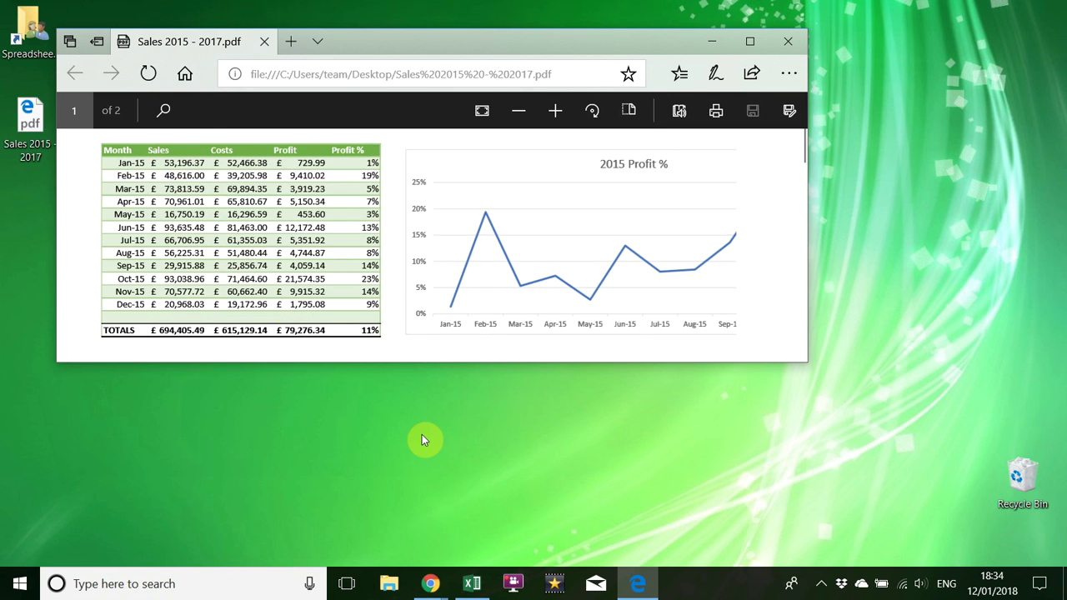
pyautogui.click(480, 585)
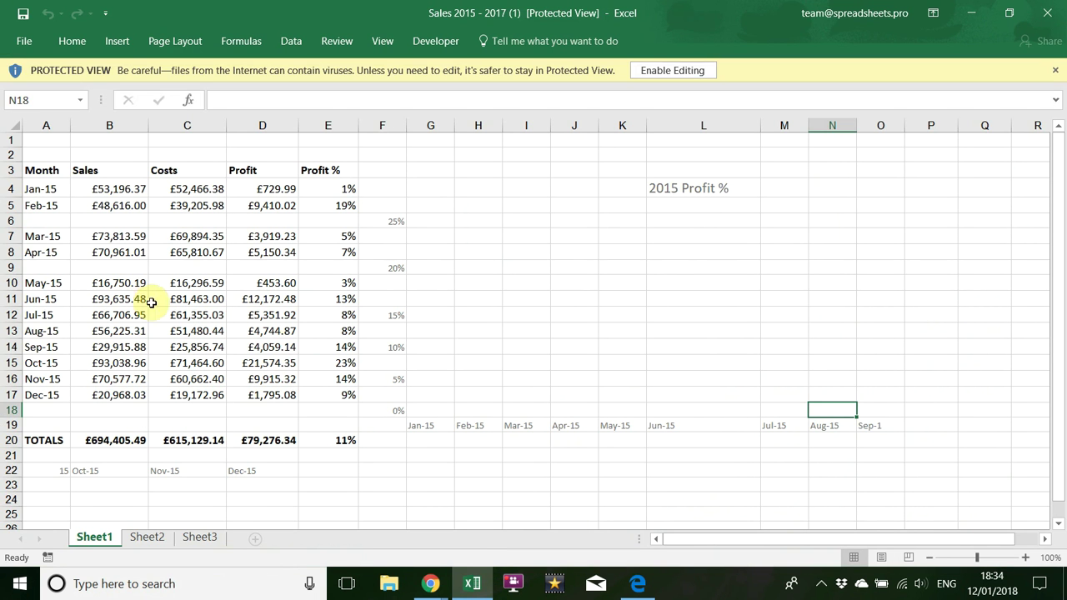
# Check the layout of the converted January to December figures in the Sales to Profit % columns of Sheet1.
pyautogui.click(310, 487)
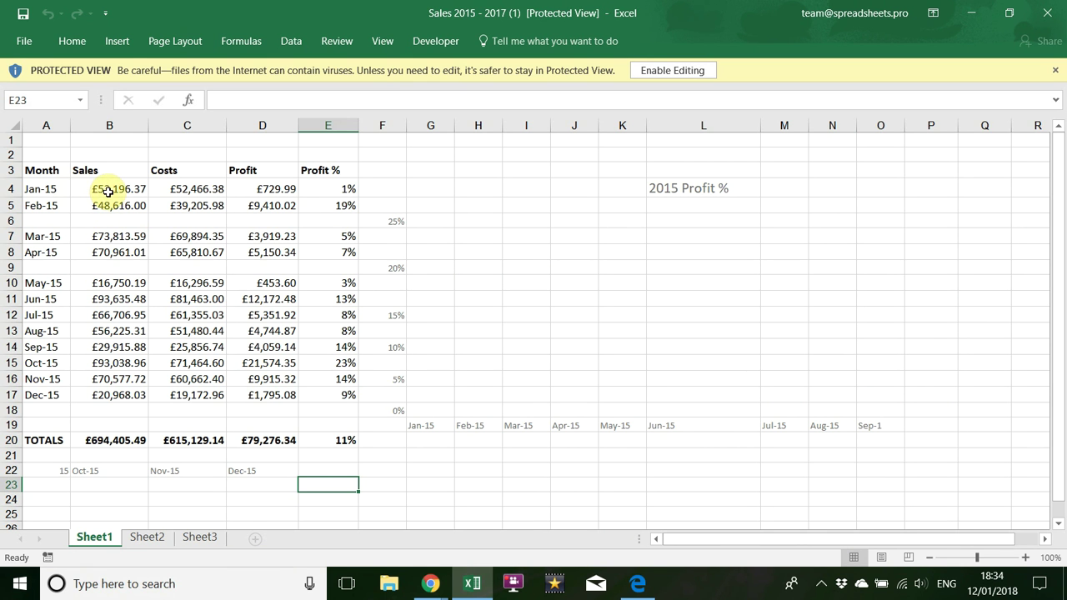
pyautogui.moveTo(127, 185)
pyautogui.mouseDown()
pyautogui.moveTo(202, 238)
pyautogui.moveTo(312, 420)
pyautogui.moveTo(325, 402)
pyautogui.mouseUp()
pyautogui.click(334, 411)
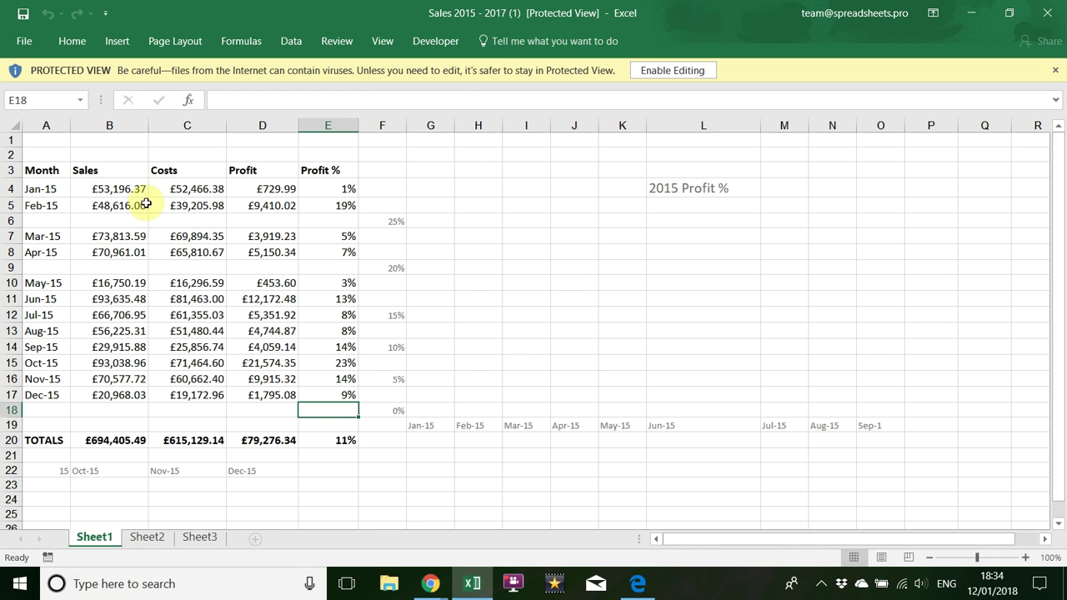
pyautogui.moveTo(120, 205); pyautogui.dragTo(179, 282)
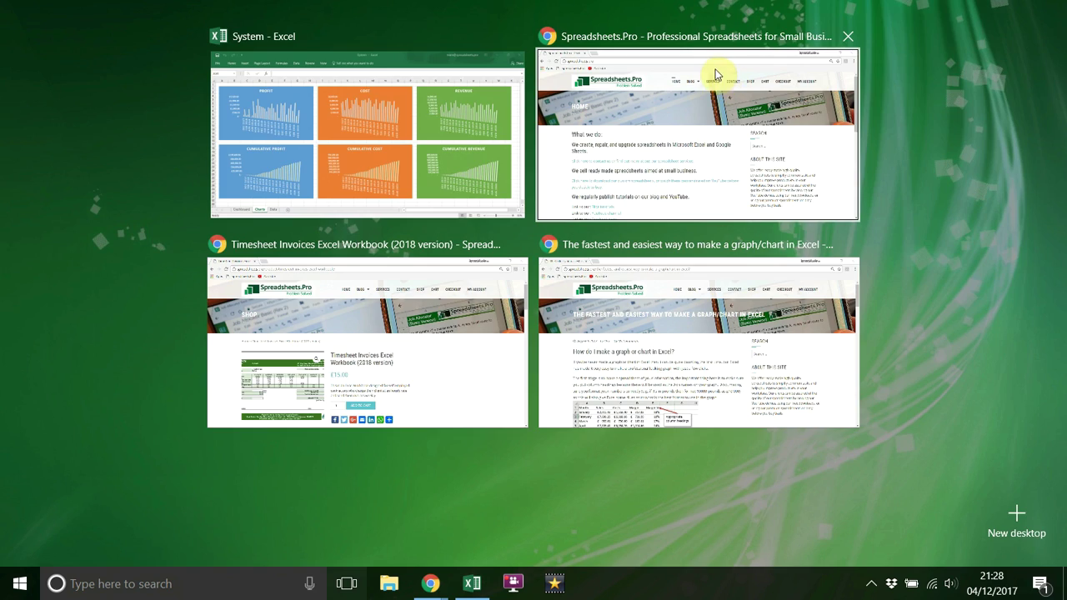
# Bring up the Spreadsheets.Pro home page in Chrome and switch to the System workbook in Excel.
pyautogui.click(716, 75)
pyautogui.press('super+Tab')
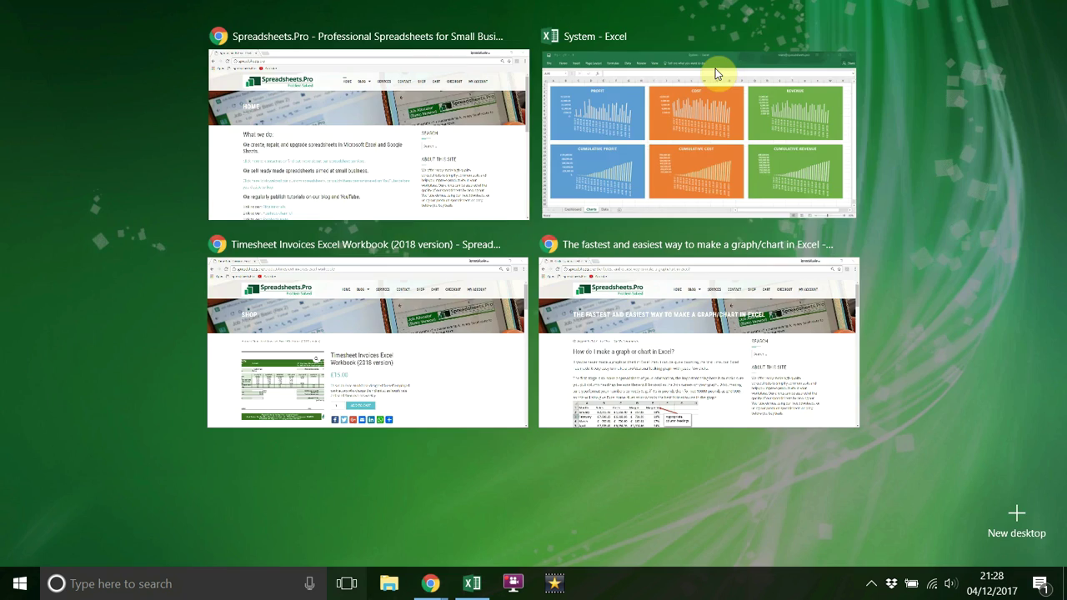
pyautogui.click(625, 92)
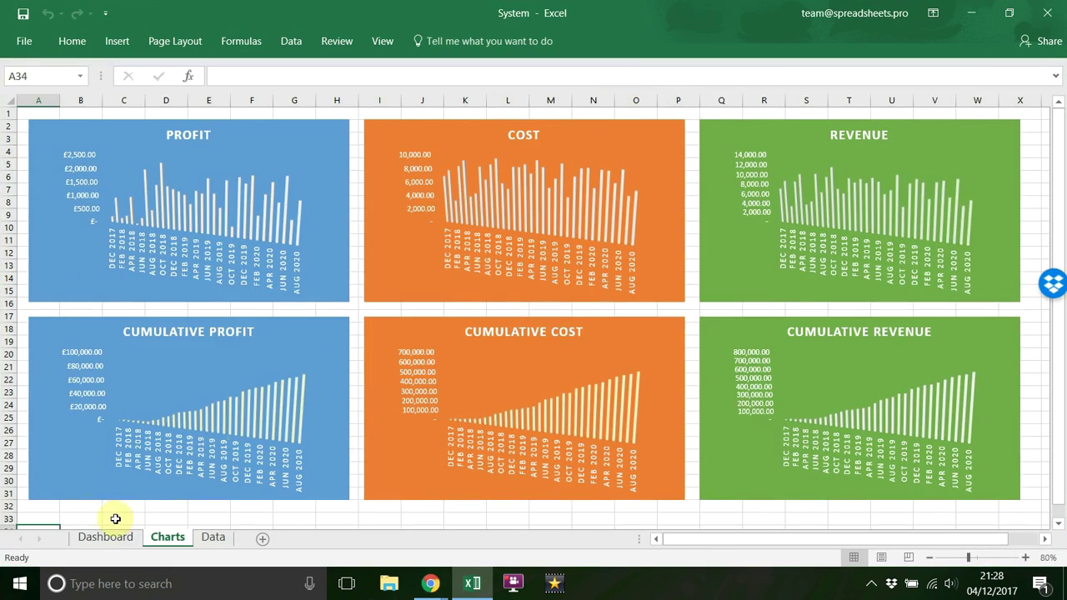
# Set the Reporting Month on the Dashboard sheet to November 2018 and run Update Transactions.
pyautogui.click(105, 536)
pyautogui.click(961, 141)
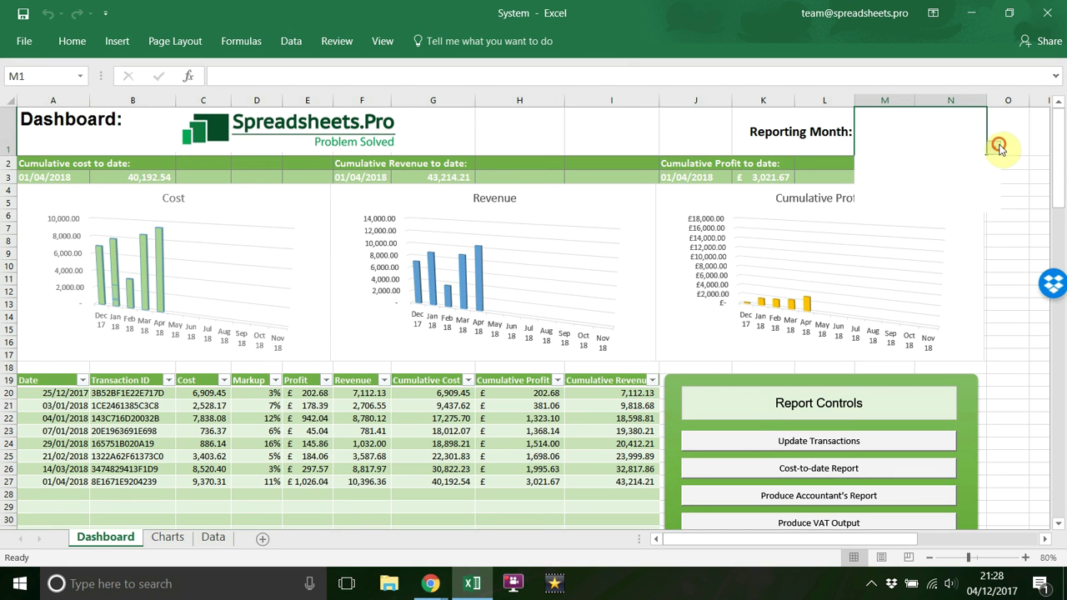
pyautogui.click(929, 198)
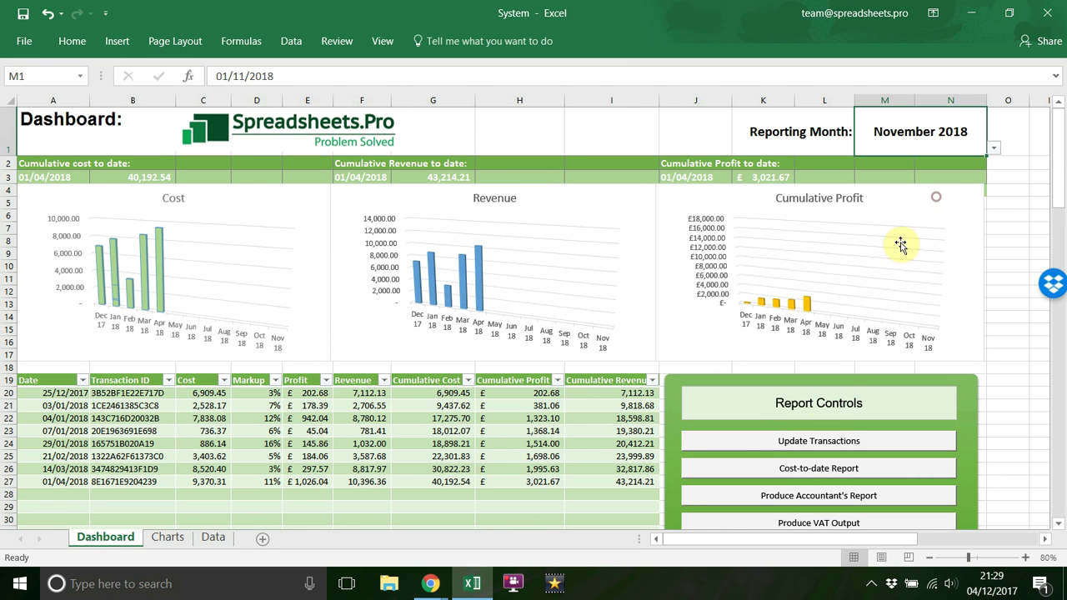
pyautogui.click(804, 444)
# Switch to the Chrome window with the article on making a graph/chart in Excel and read through to its video.
pyautogui.press('super+Tab')
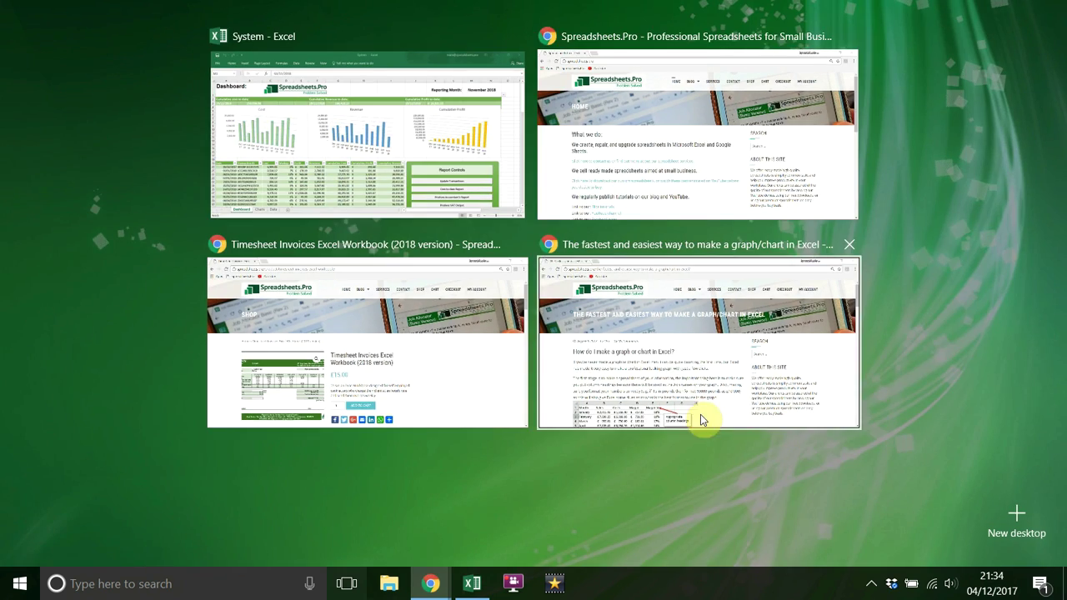
pyautogui.click(707, 420)
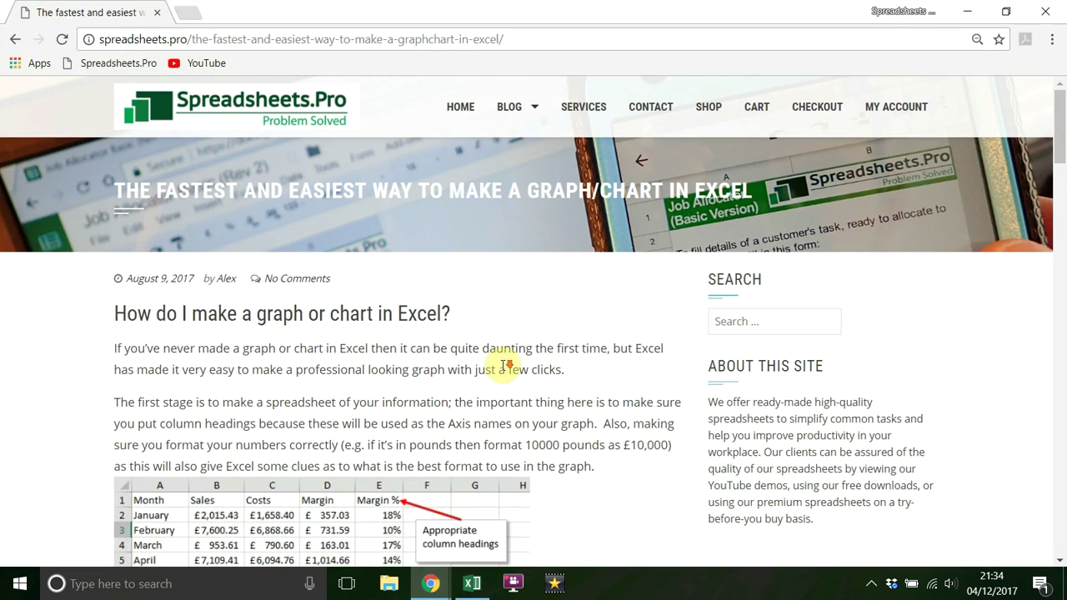
pyautogui.scroll(-20, 507, 367)
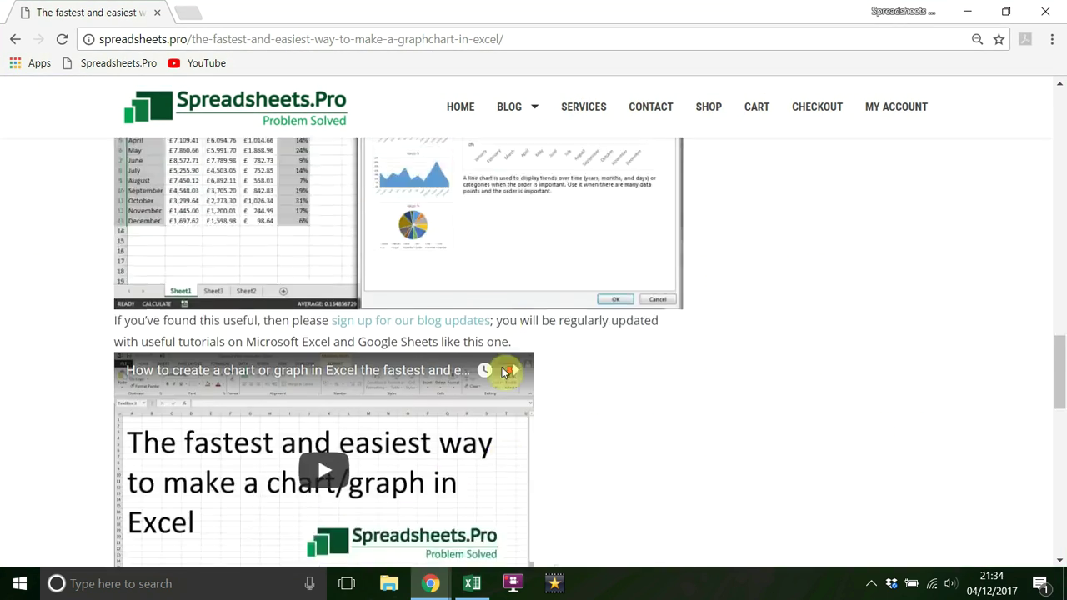
# Switch to the Spreadsheets.Pro products window, open the Timesheet Invoices Excel Workbook (2018 version) and read its description.
pyautogui.press('super+Tab')
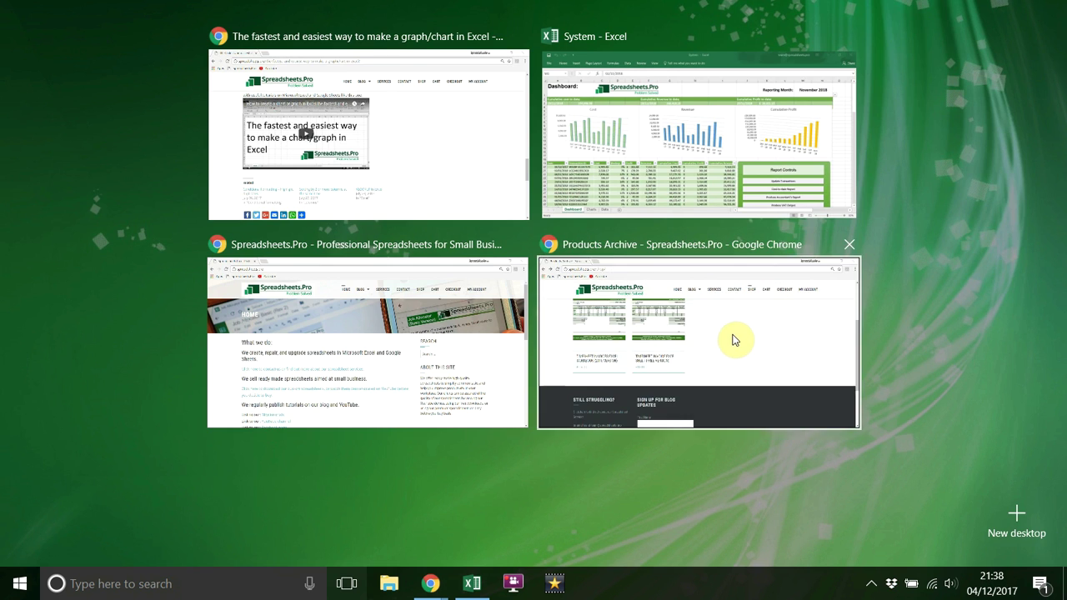
pyautogui.click(731, 336)
pyautogui.click(202, 248)
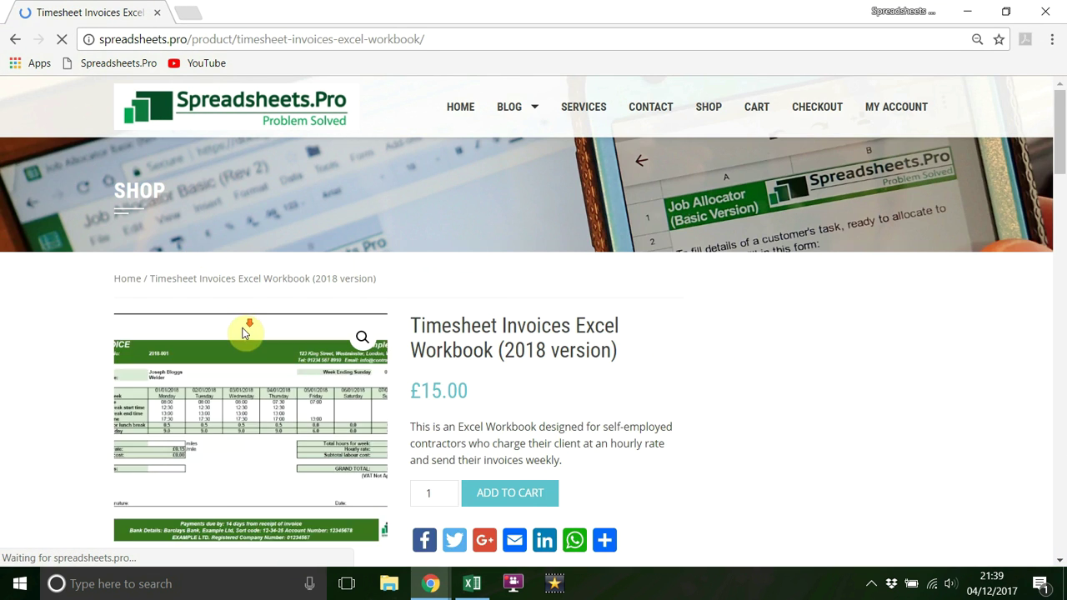
pyautogui.scroll(-6, 108, 421)
pyautogui.scroll(-3, 106, 431)
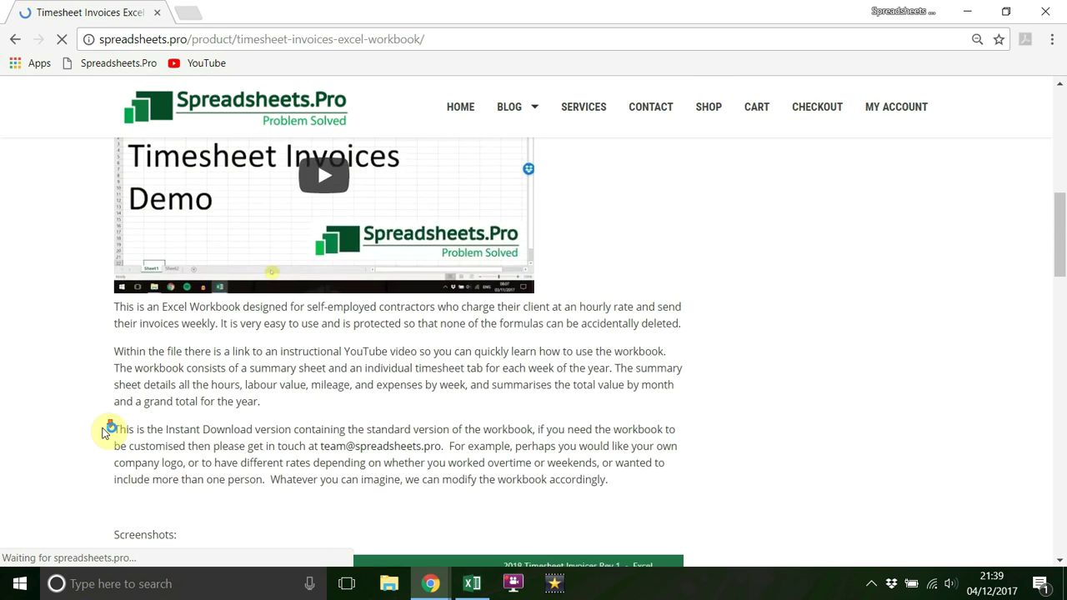